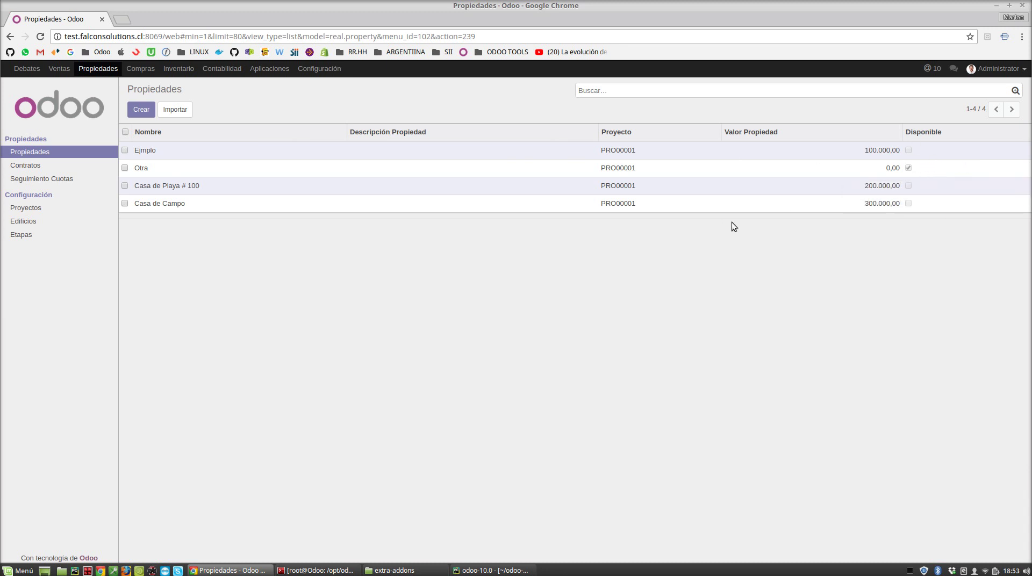
Create the property Casa Azul under project PRO00001 with a value of 400000, save it, and return to the property list
left_click(141, 109)
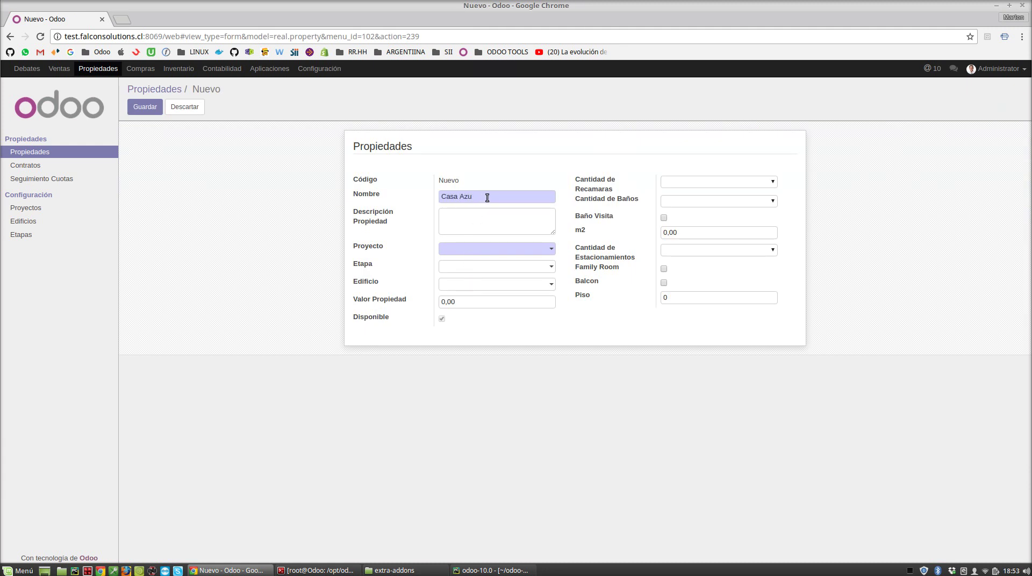
left_click(508, 249)
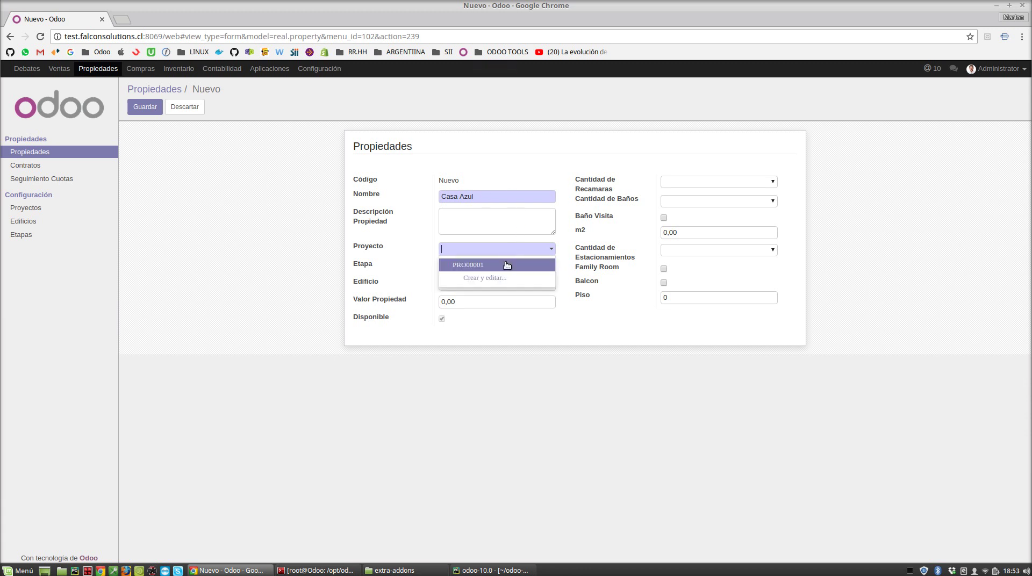
left_click(507, 261)
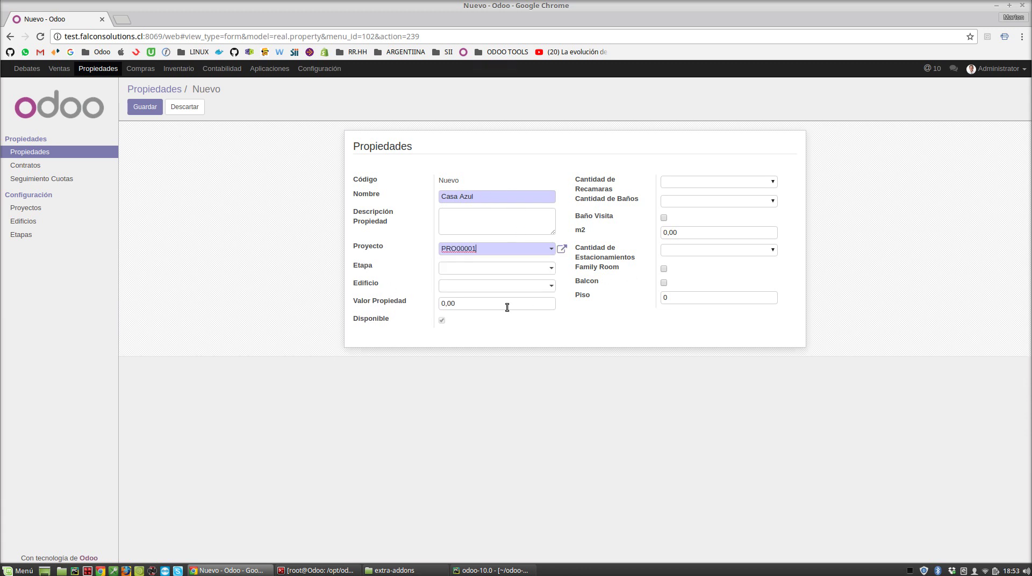
left_click(483, 304)
type("400000")
left_click(143, 109)
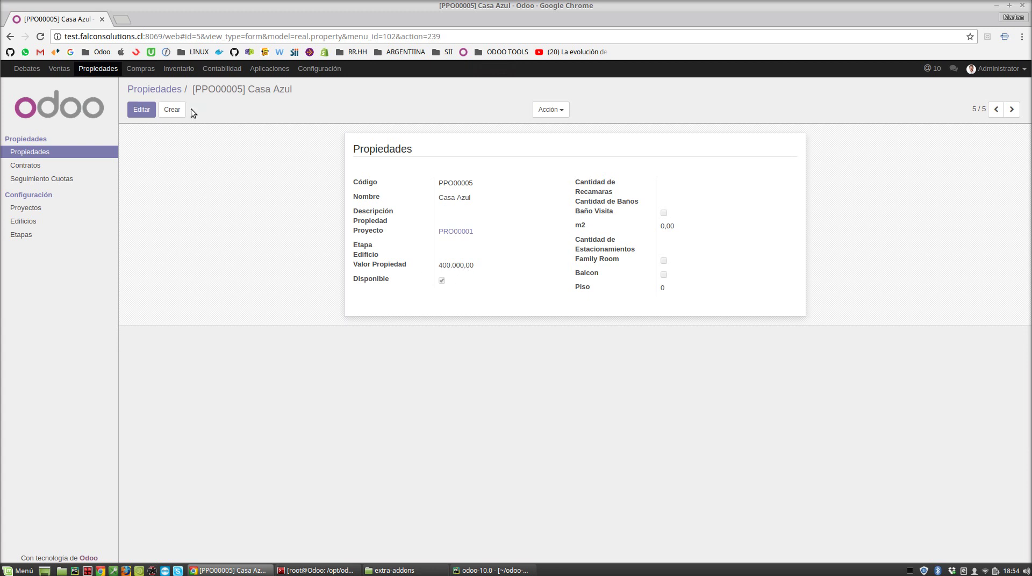
left_click(170, 92)
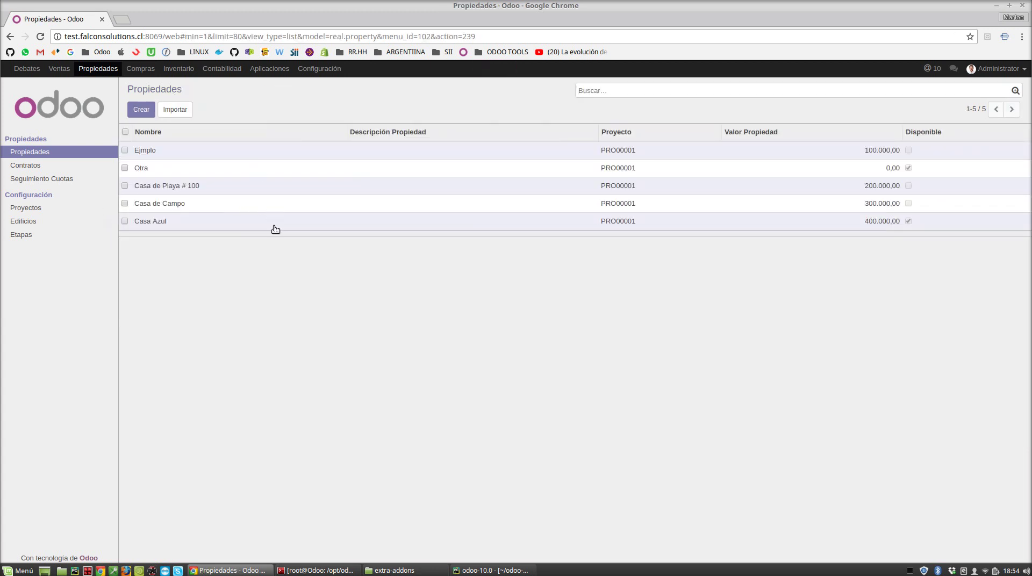
Start a new contract and open a new customer record from its customer field
left_click(18, 166)
left_click(139, 112)
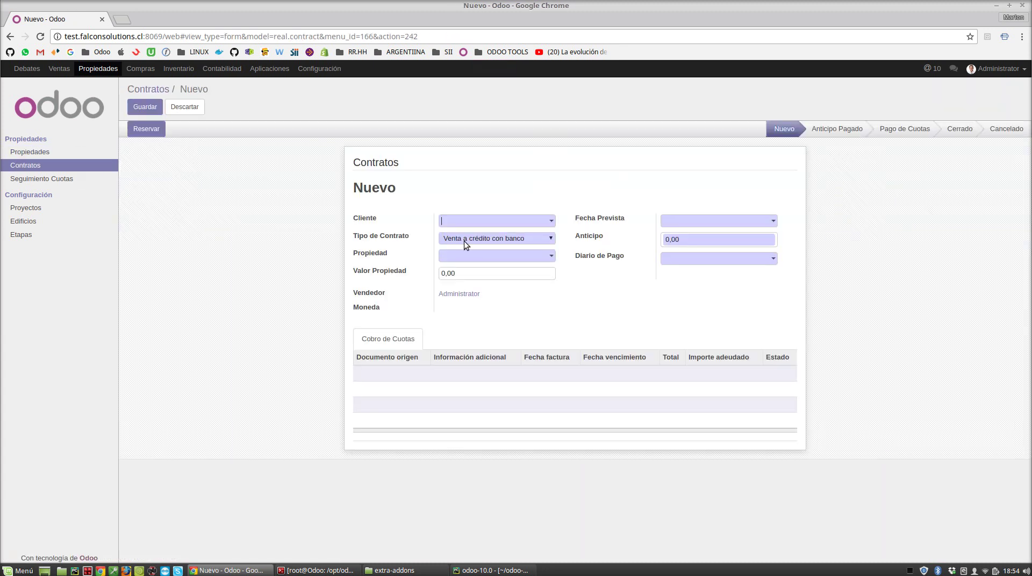
left_click(481, 222)
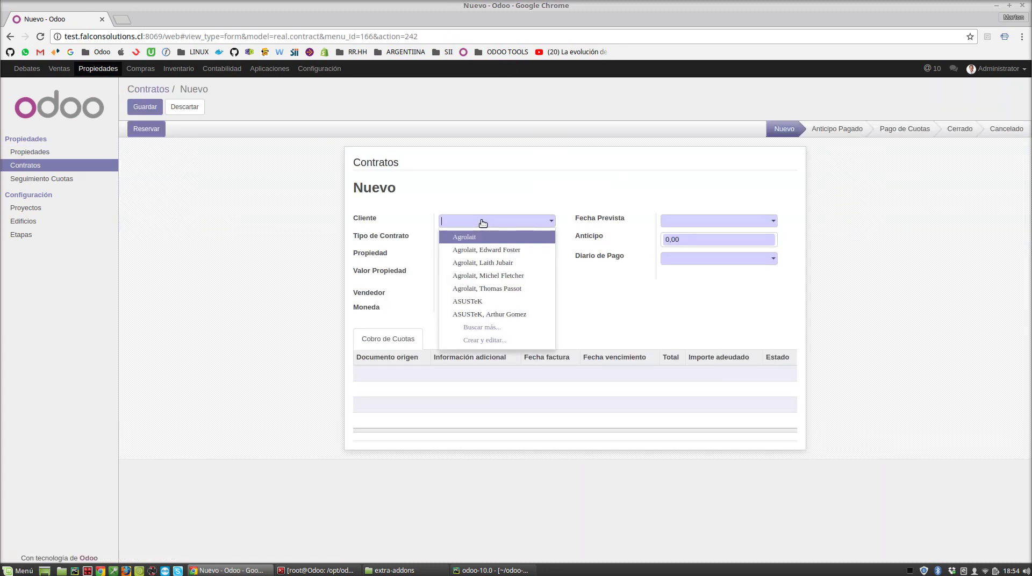
left_click(495, 339)
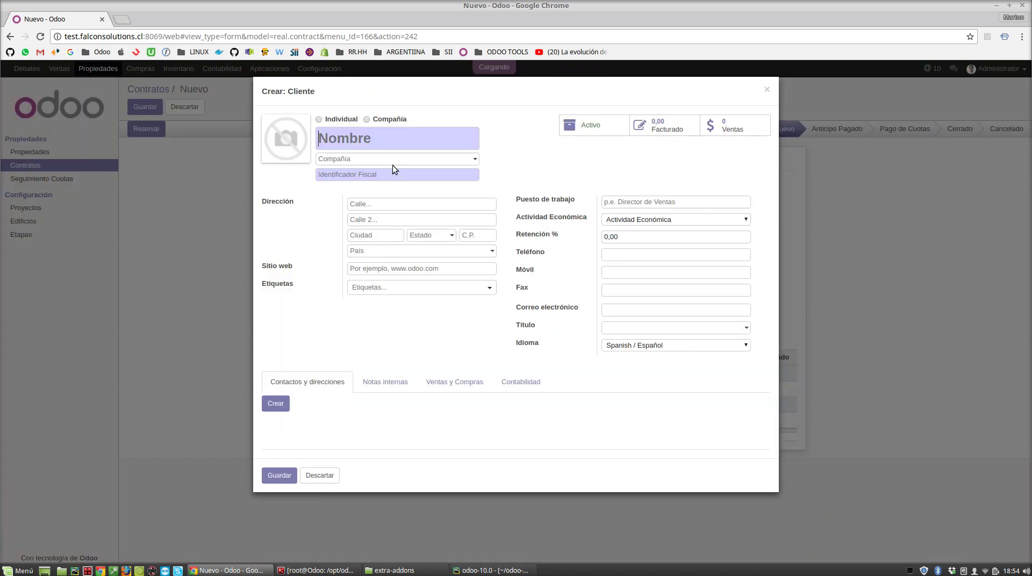
Mark the new customer as a company and enter the customer's name
left_click(366, 119)
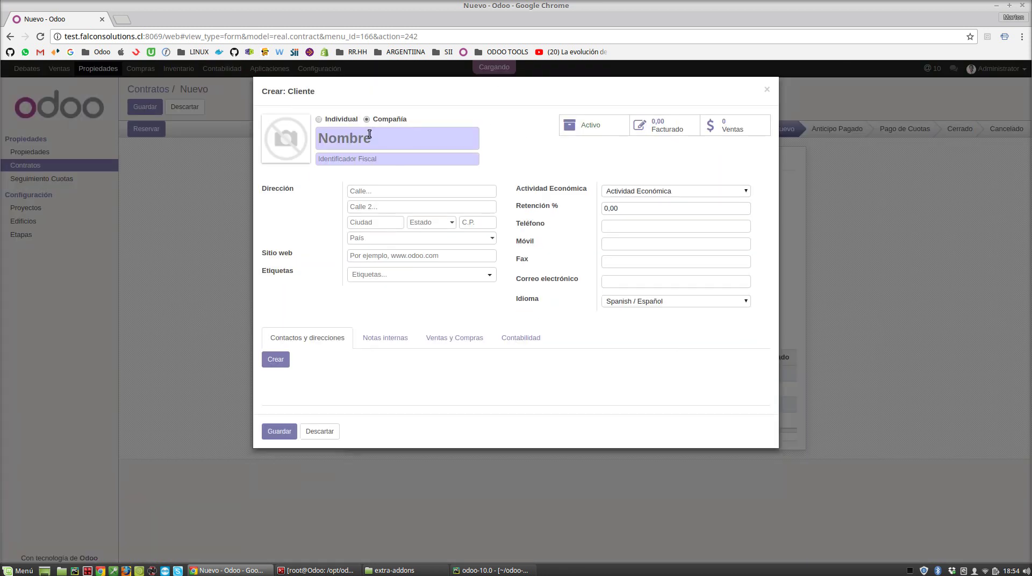
type("Jaun")
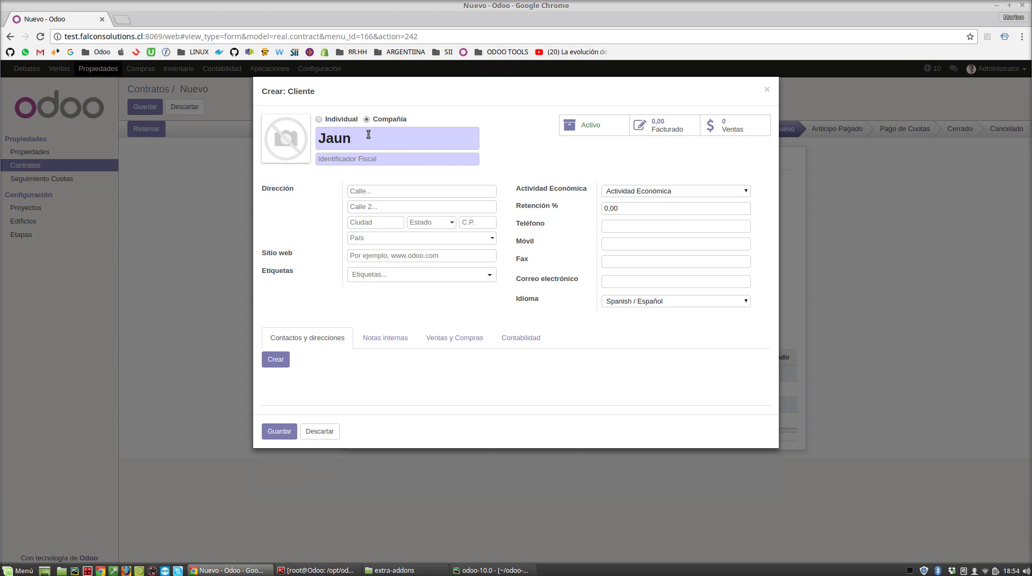
key("BackSpace")
key("BackSpace")
key("BackSpace")
type("uan")
Enter the customer's street address and tax identifier, and save the customer record
left_click(407, 186)
type("Calle 12")
left_click(284, 432)
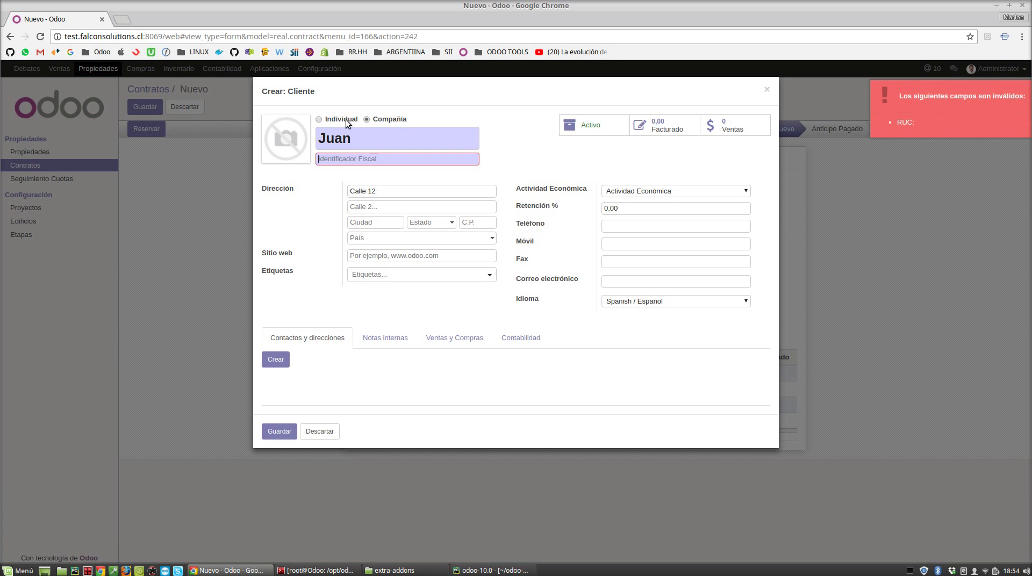
type("1212")
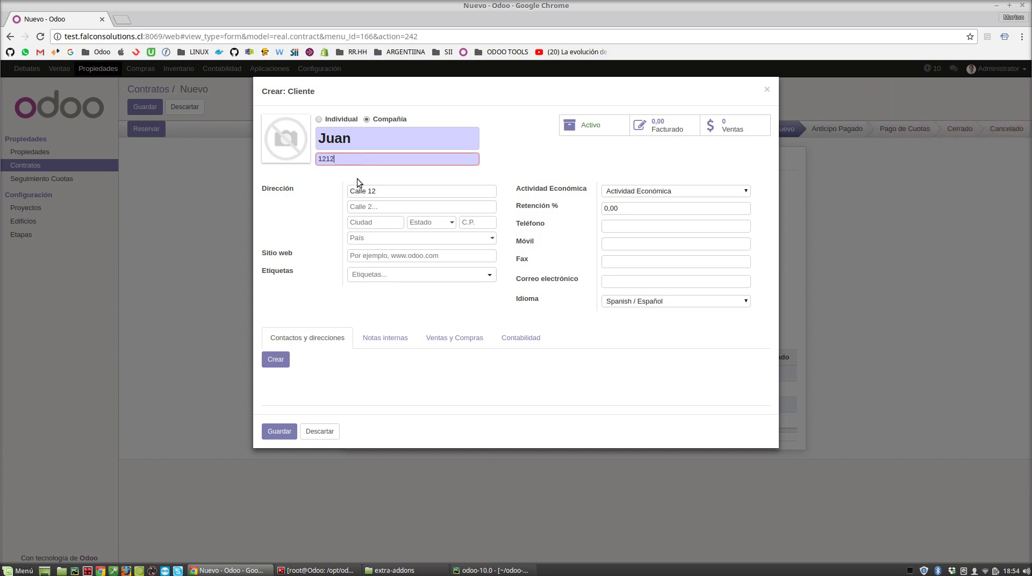
left_click(279, 431)
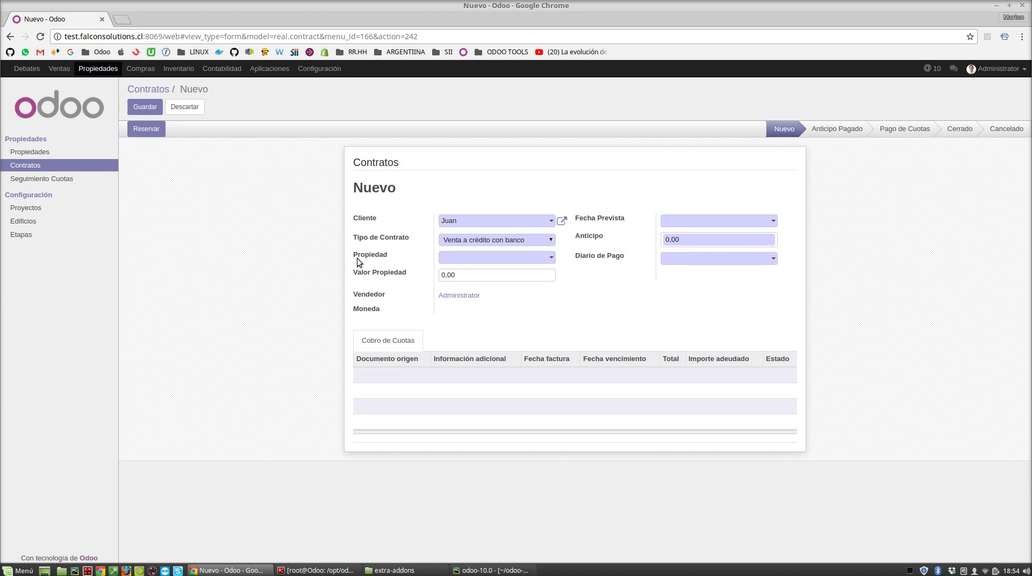
Assign the property Casa Azul to the contract, with expected date 05/10/2017 and an advance of 400000
left_click(539, 258)
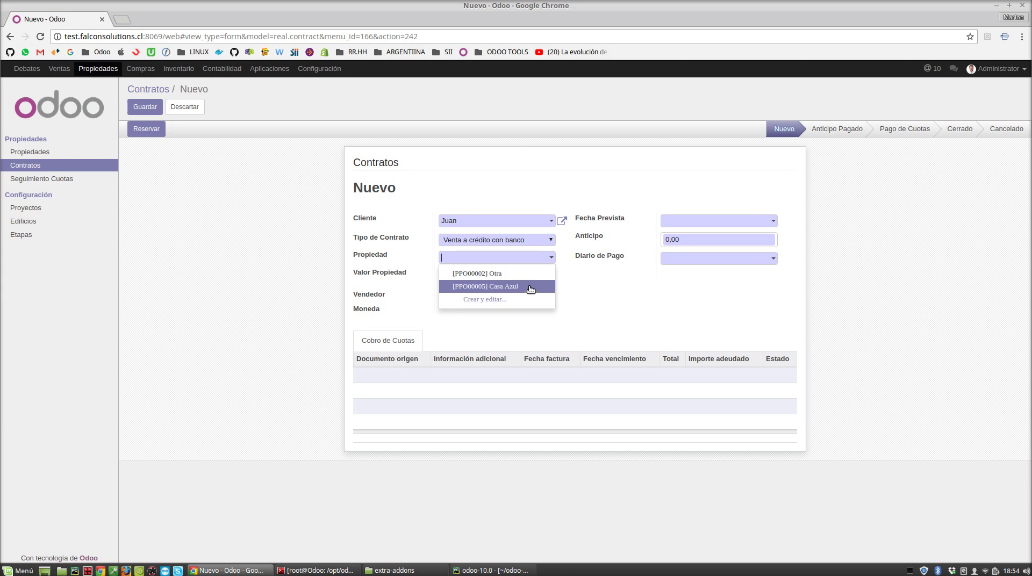
left_click(531, 288)
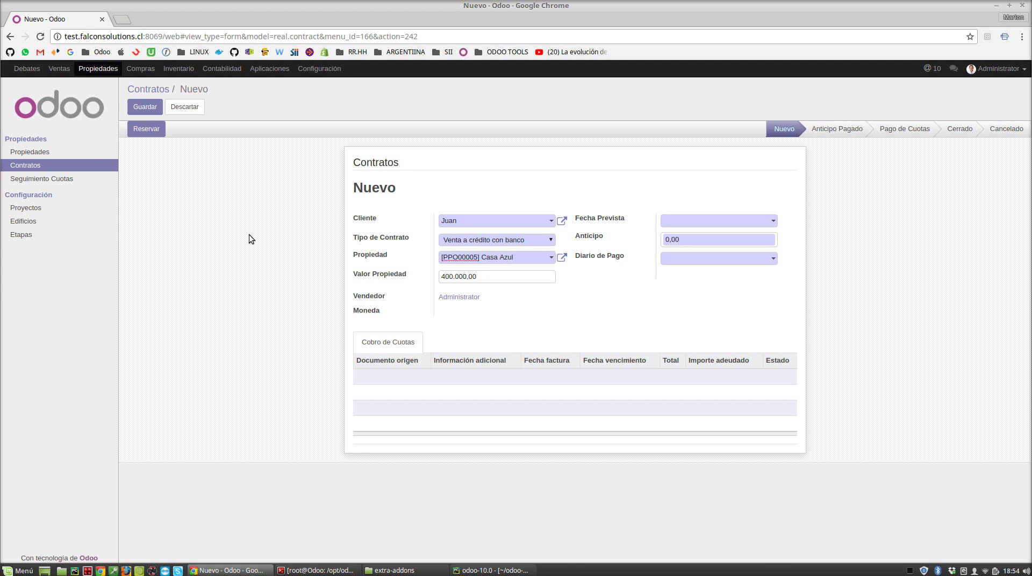
left_click(707, 222)
left_click(740, 330)
left_click(674, 245)
type("400000")
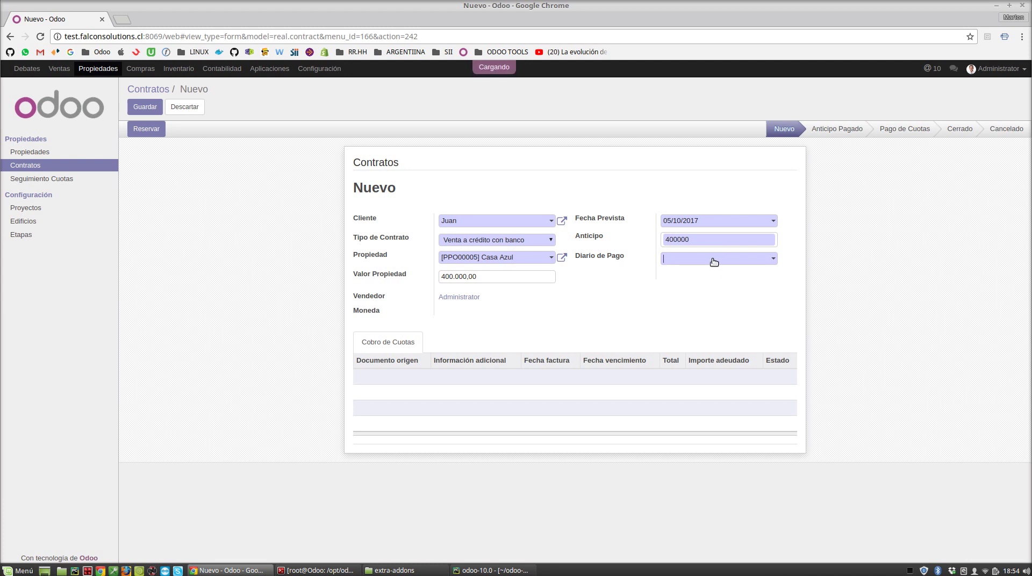
Choose Banco (PAB) as the contract's payment journal, then save the contract and reserve the property
left_click(714, 259)
left_click(721, 272)
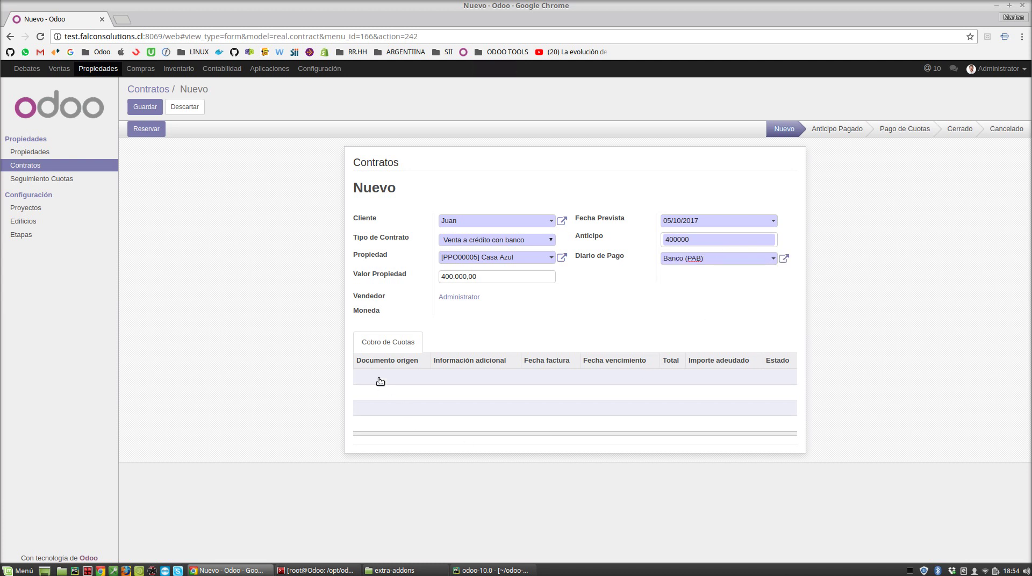
left_click(144, 107)
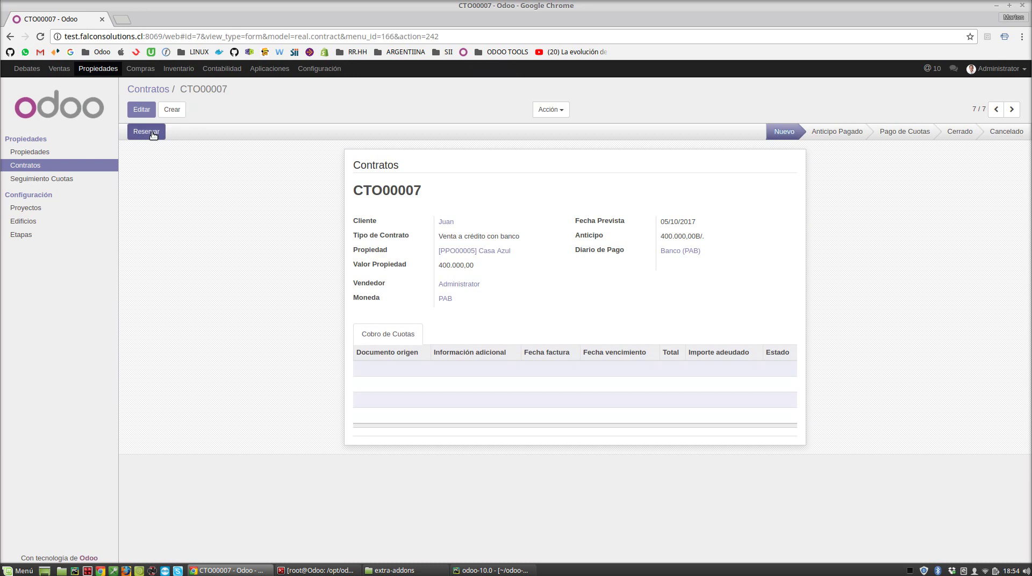
left_click(145, 132)
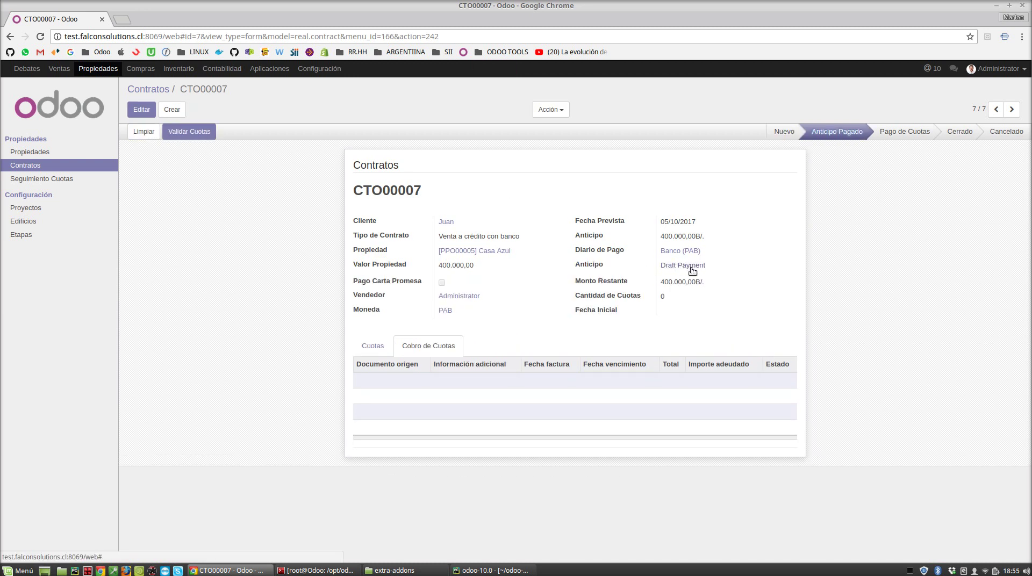
Edit the reserved contract to use 12 installments with an initial date of 05/10/2017
left_click(141, 109)
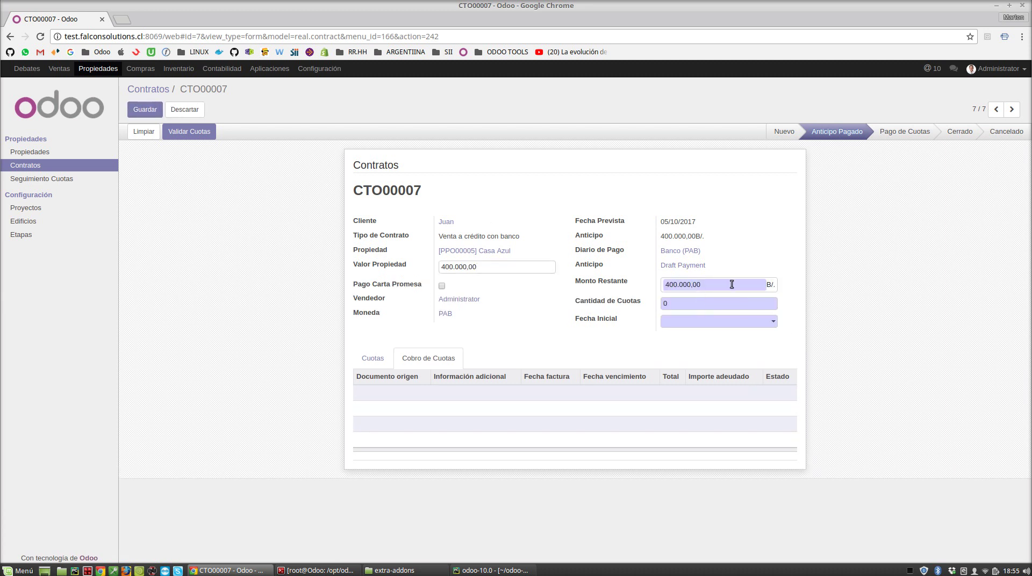
left_click(723, 303)
type("12")
left_click(747, 322)
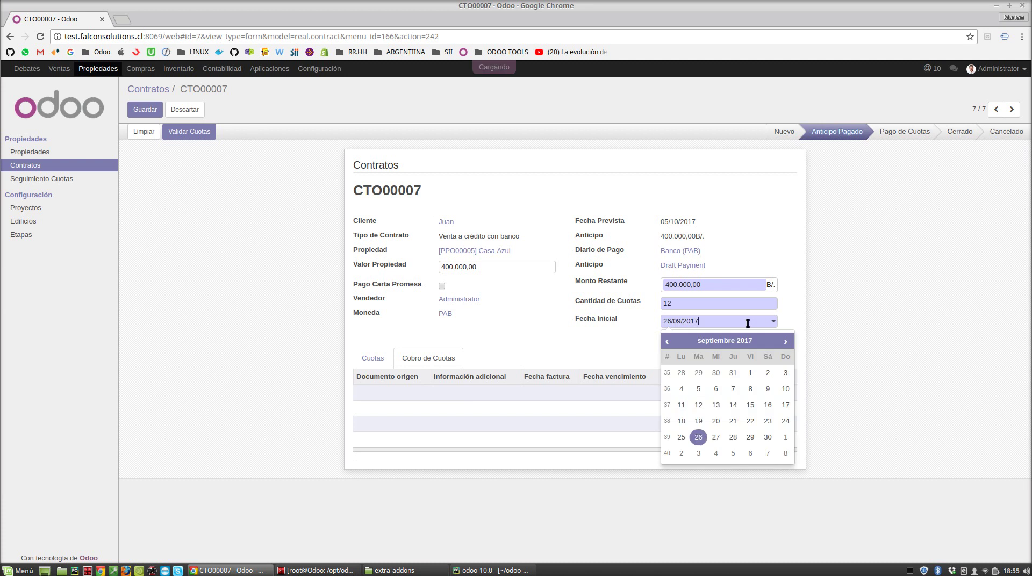
left_click(734, 457)
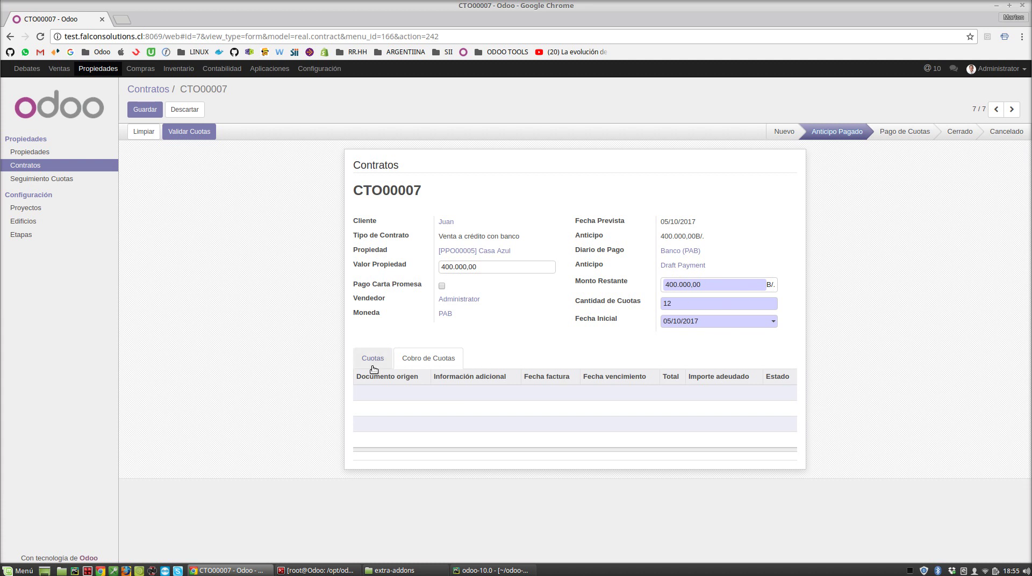
Show the contract's installment schedule and set the number of installments to 10
left_click(369, 359)
scroll(908, 360, "down", 3)
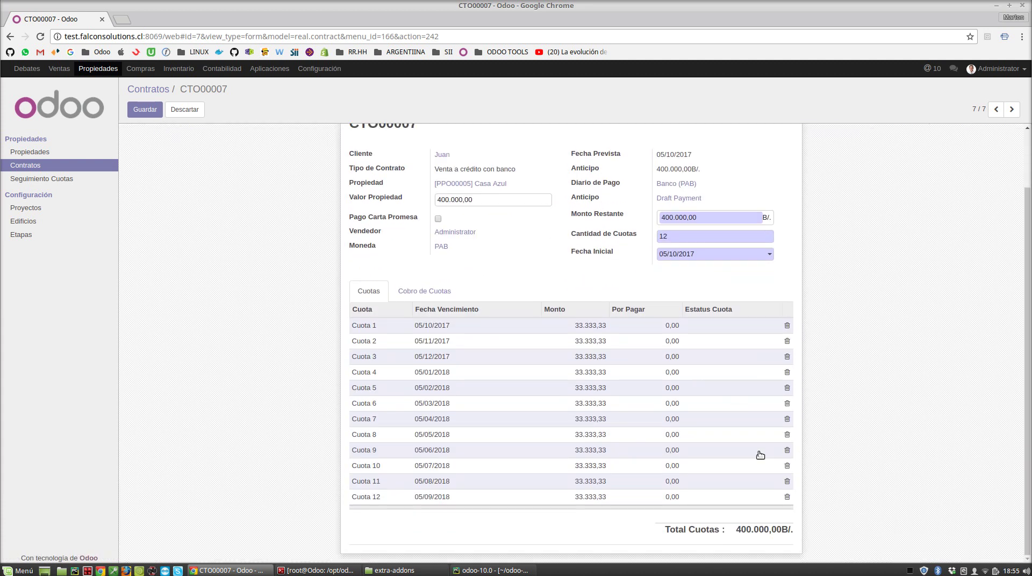
scroll(827, 375, "up", 3)
scroll(784, 386, "down", 2)
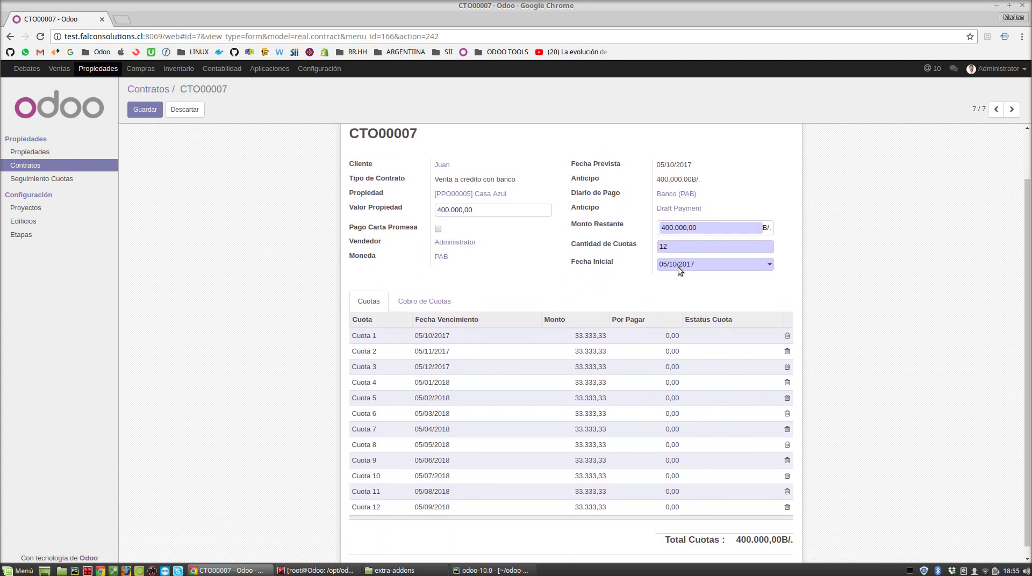
type("0")
left_click(883, 253)
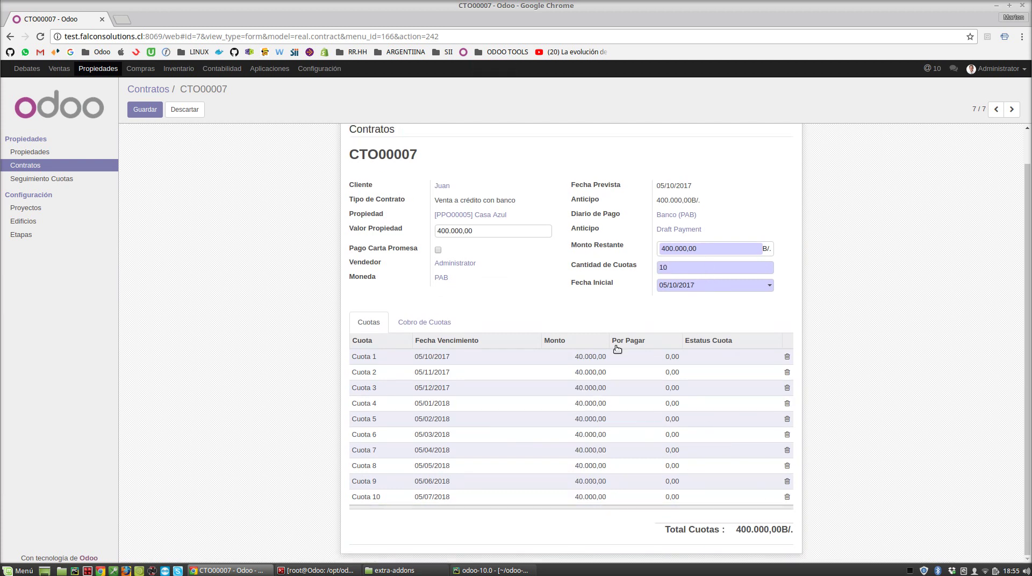
Review the recalculated installments, then save the contract and validate its installments
scroll(799, 400, "up", 1)
scroll(719, 377, "down", 1)
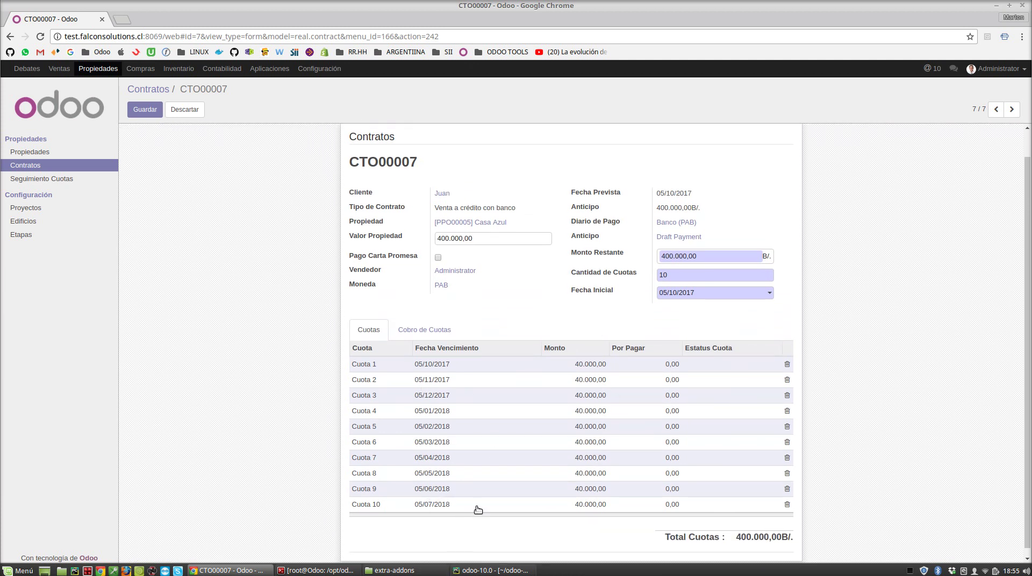
scroll(516, 495, "up", 1)
left_click(145, 110)
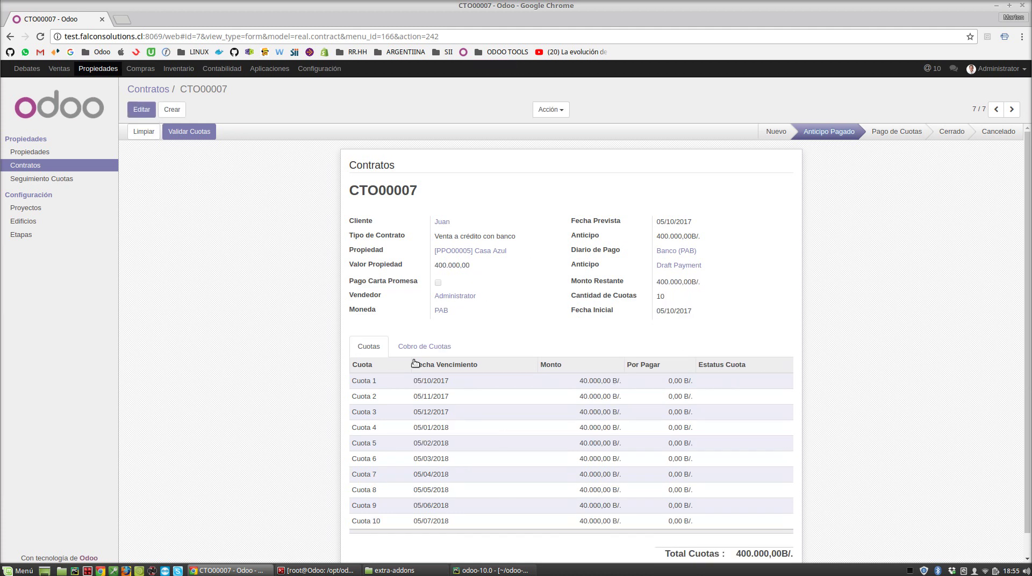
left_click(187, 133)
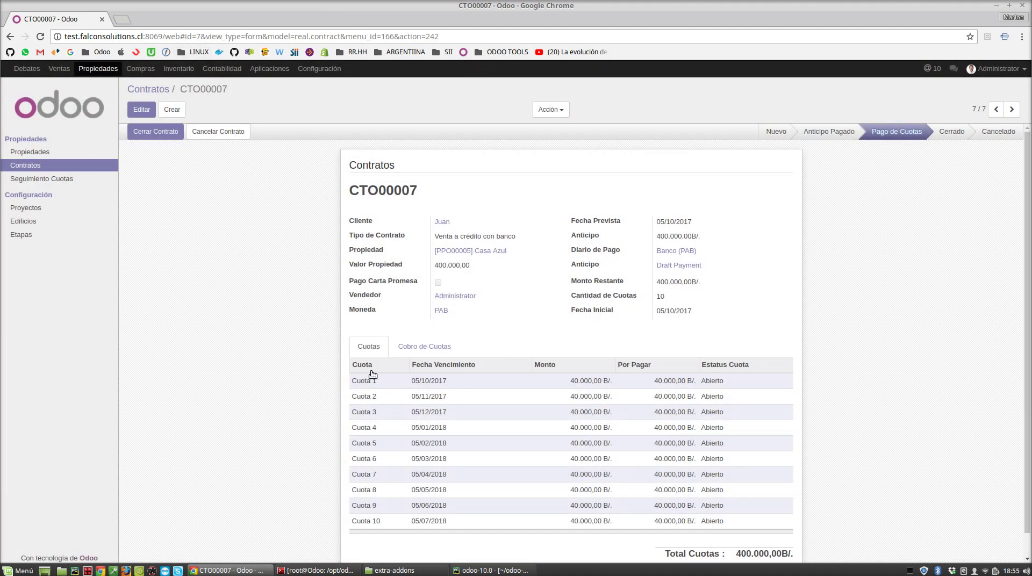
Open Accounting in a separate browser tab and display the list of customer invoices
right_click(224, 69)
left_click(242, 76)
left_click(162, 22)
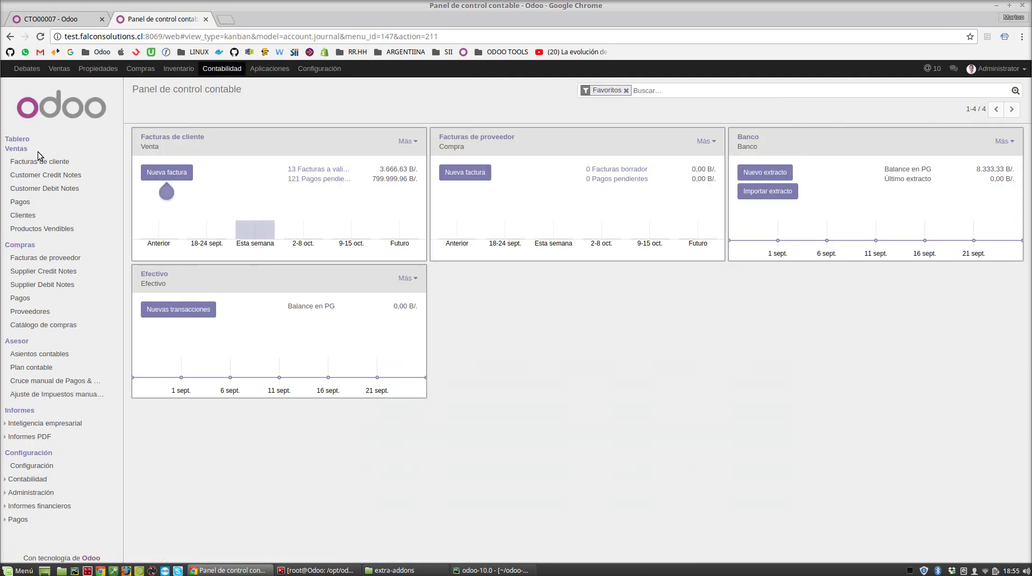
left_click(43, 164)
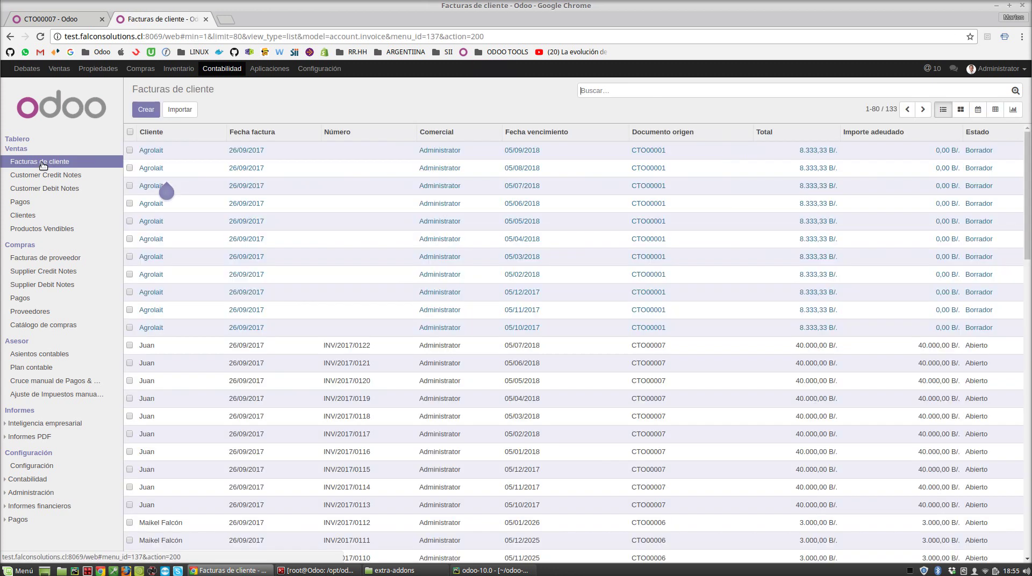
Examine the customer invoices originating from the Casa Azul contract and compare them with the contract's installments
scroll(1028, 202, "down", 3)
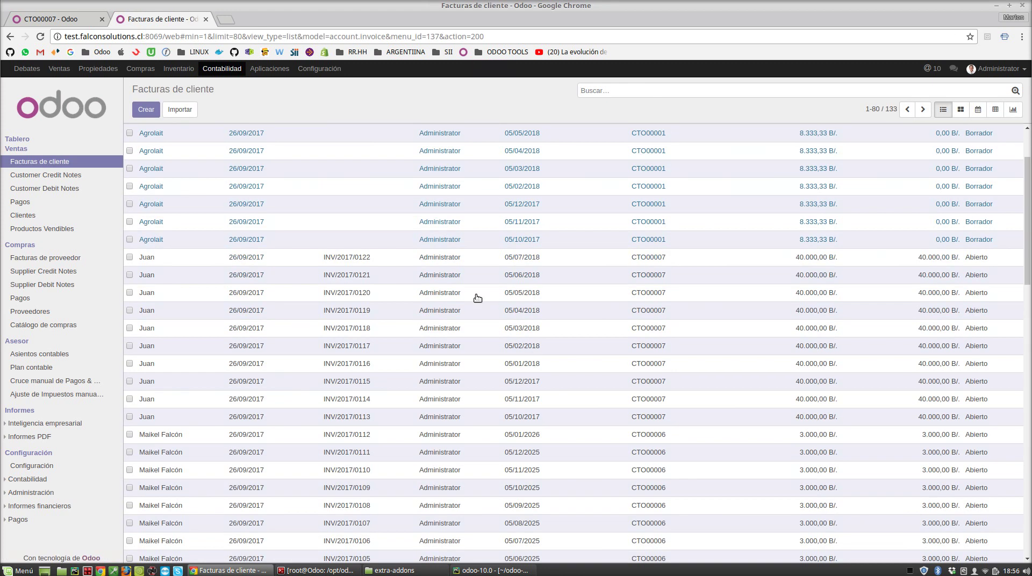
scroll(1027, 268, "down", 1)
left_click_drag(1026, 268, 1029, 519)
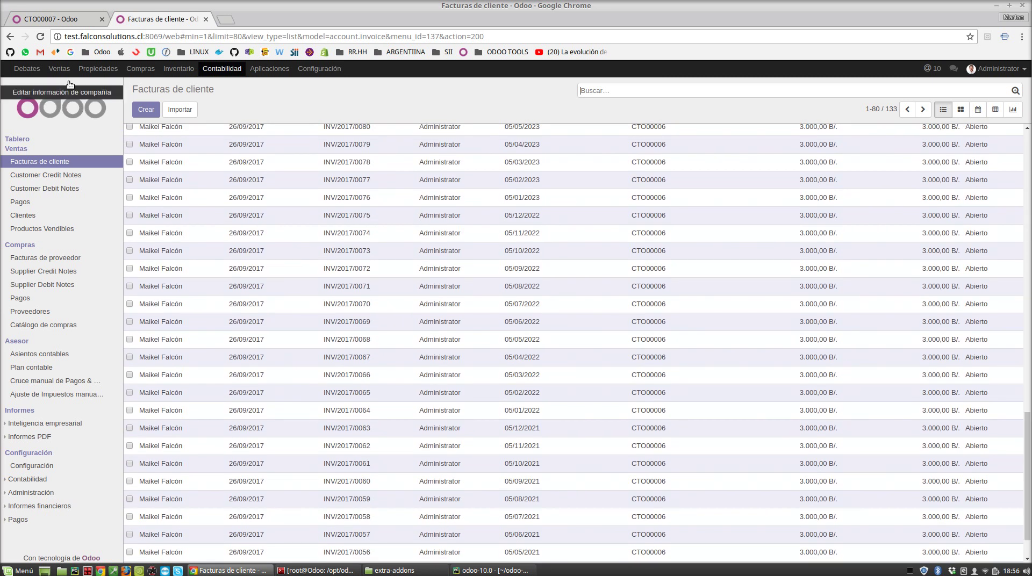
left_click(59, 20)
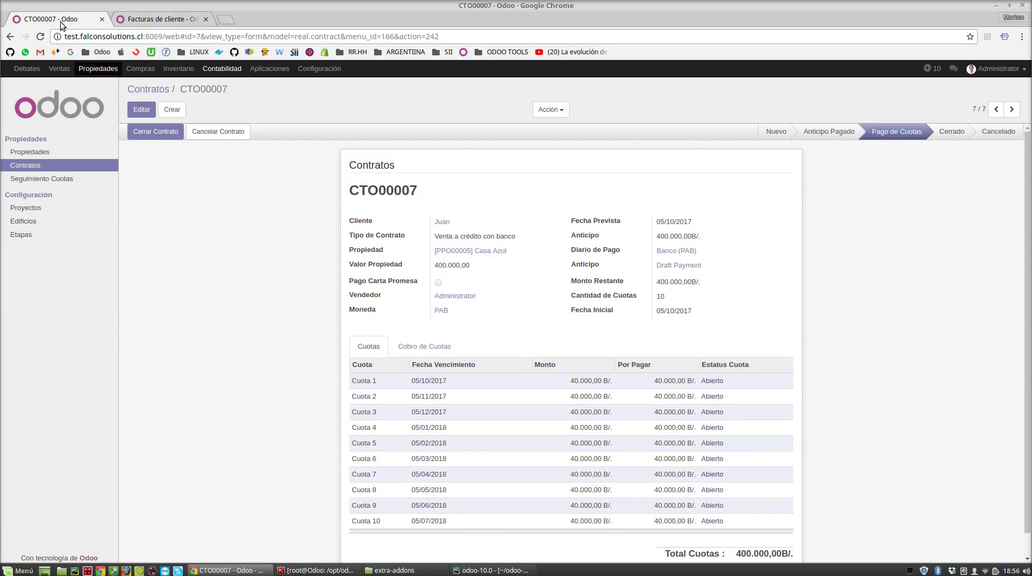
left_click(140, 20)
left_click_drag(1028, 468, 1029, 197)
scroll(1029, 198, "down", 3)
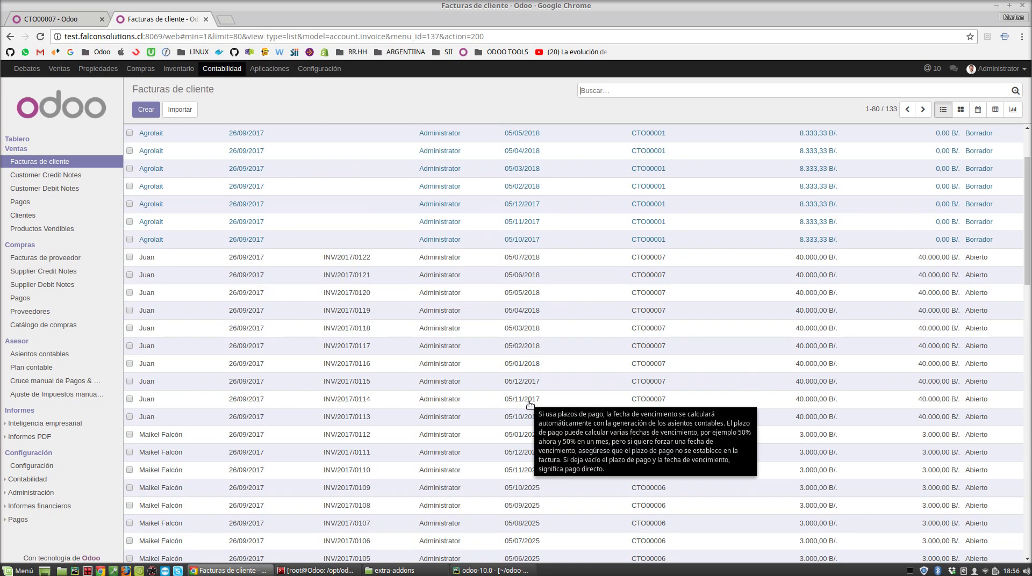
scroll(534, 447, "up", 2)
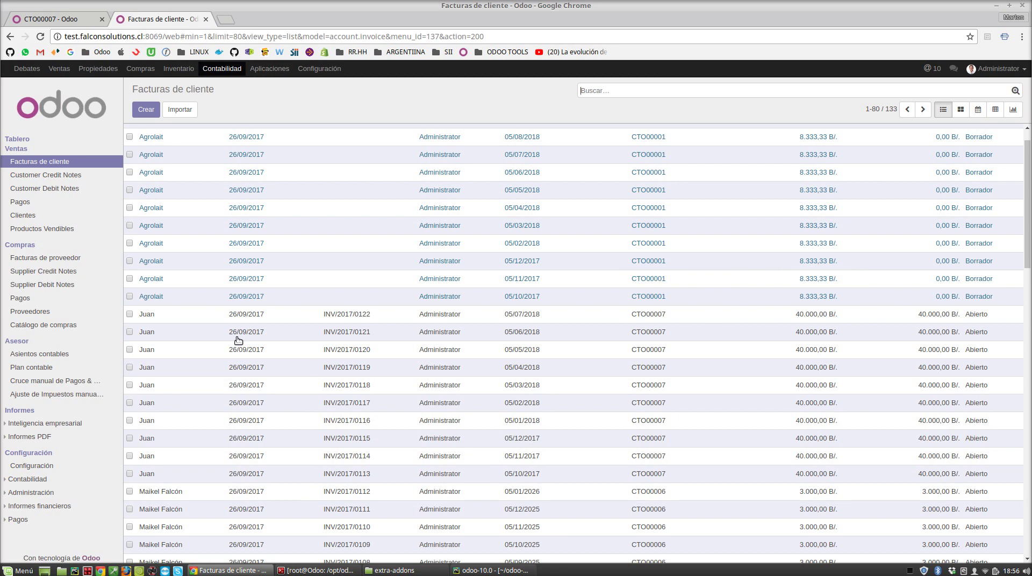
Return to the Casa Azul contract and try to close it while its installments are still unpaid
left_click(35, 22)
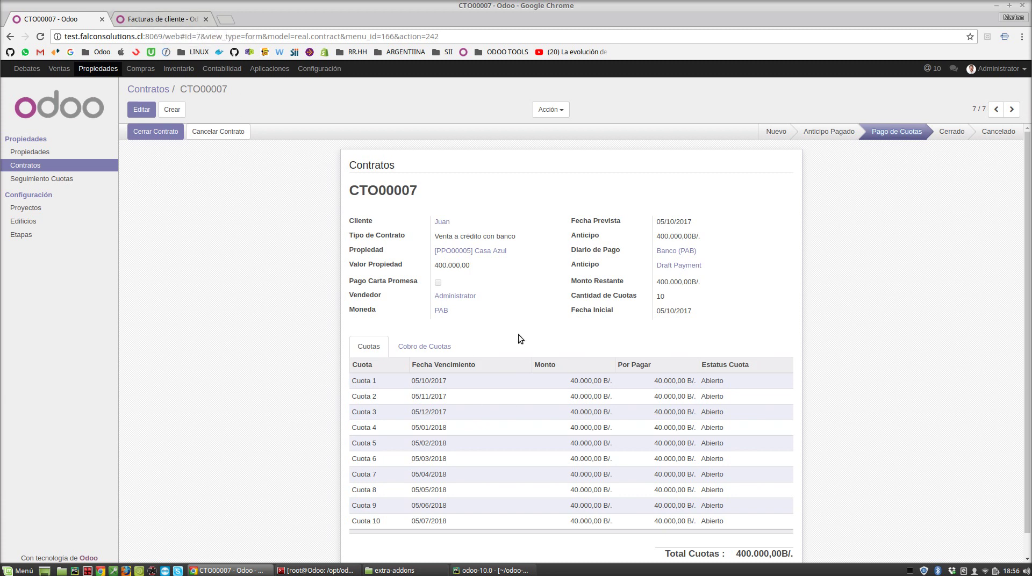
left_click(155, 131)
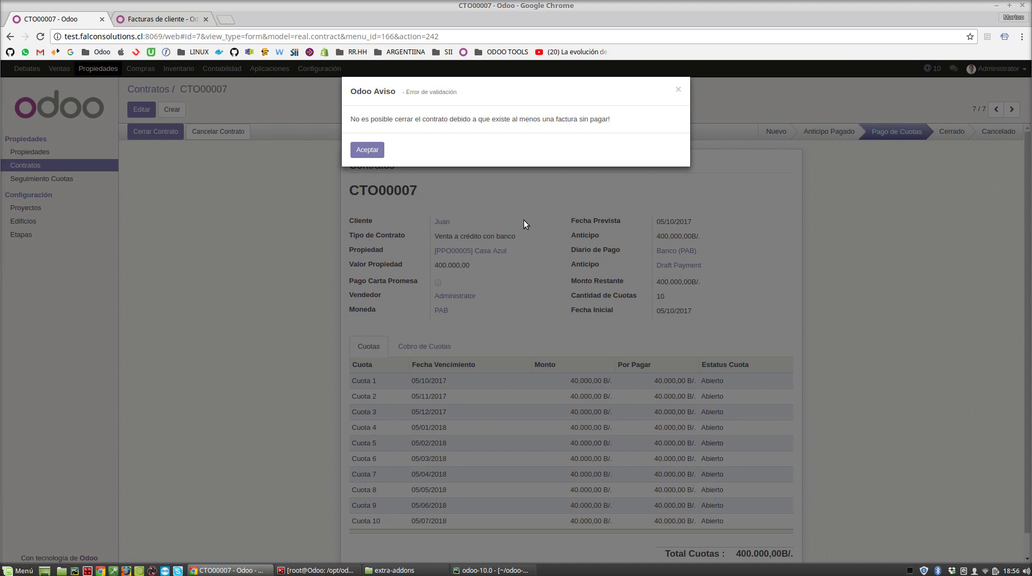
left_click(367, 150)
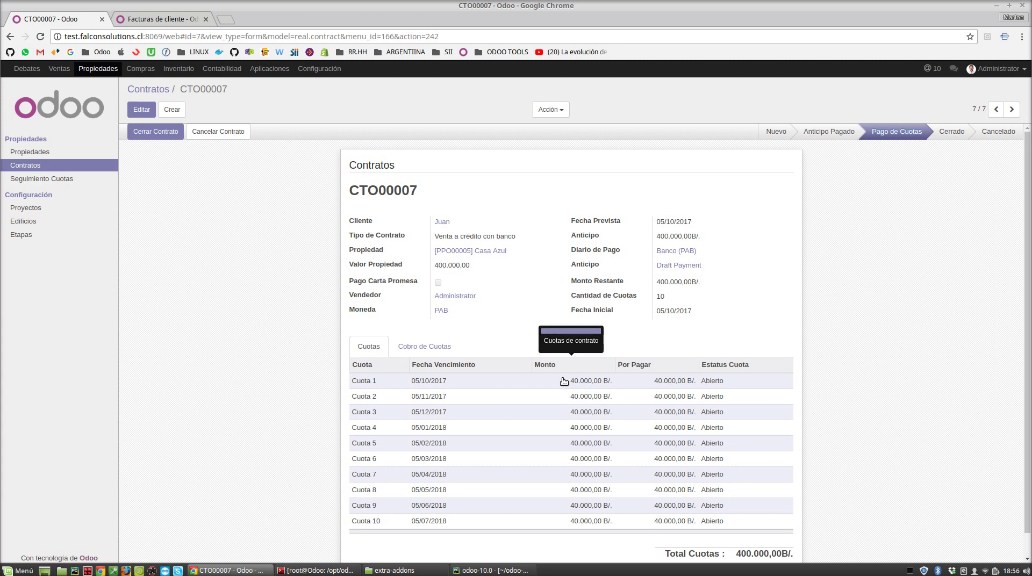
Cancel the Casa Azul contract with administrative expenses of 3000 for the refund
left_click(217, 131)
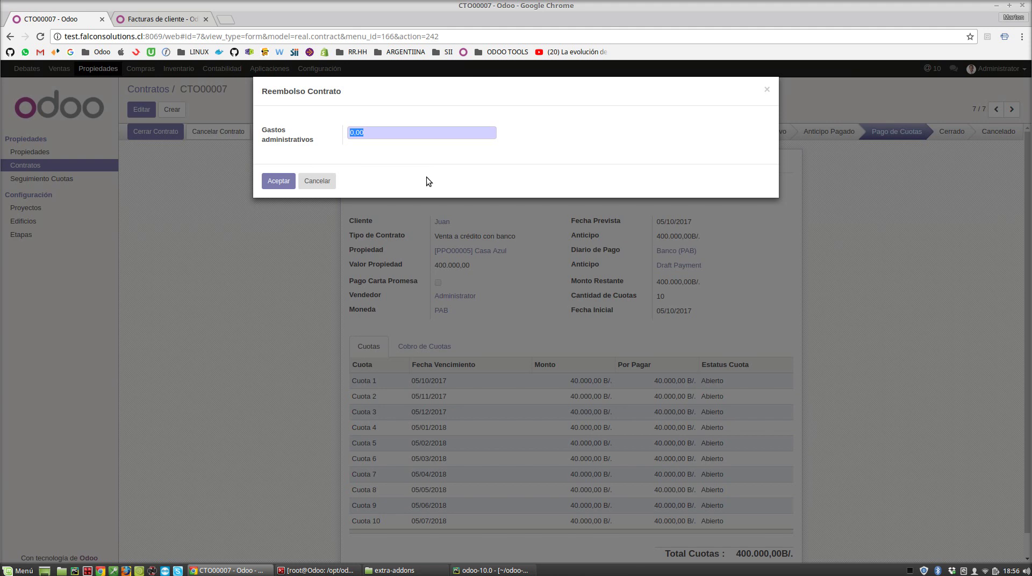
type("3000")
left_click(279, 182)
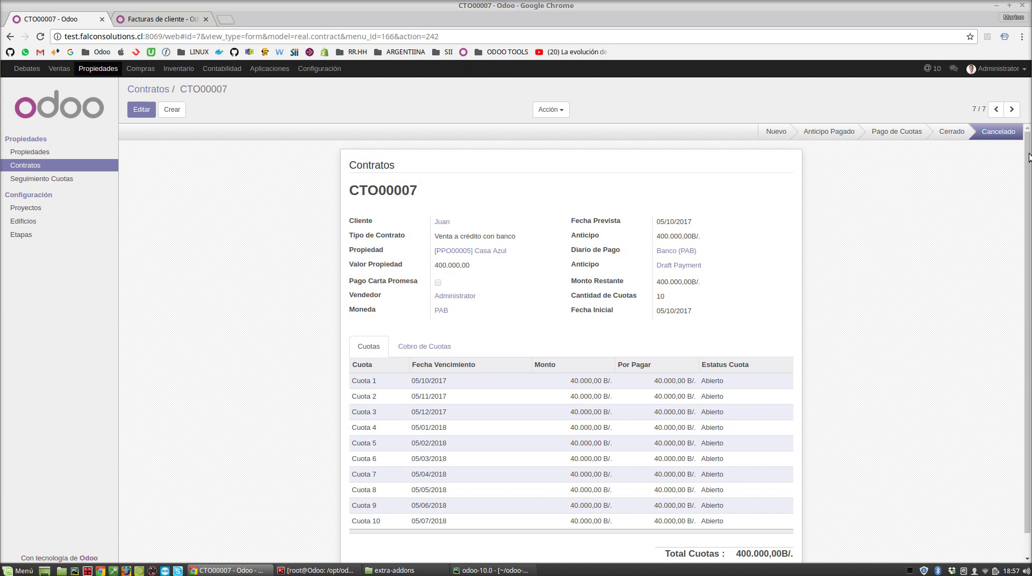
Go back to Accounting and check the customer credit notes for the cancelled contract, then display the customer debit notes
left_click(184, 17)
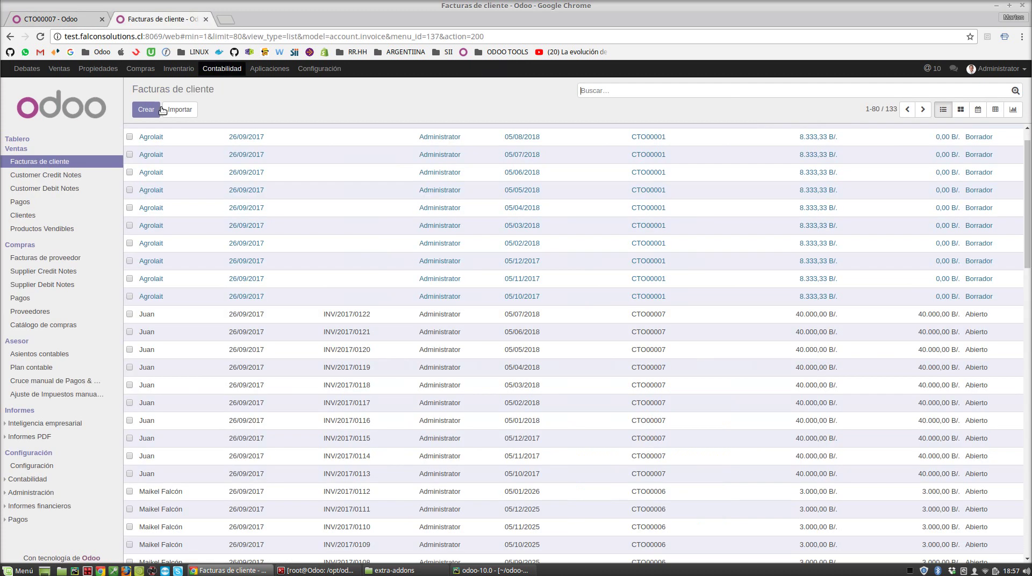
left_click(71, 162)
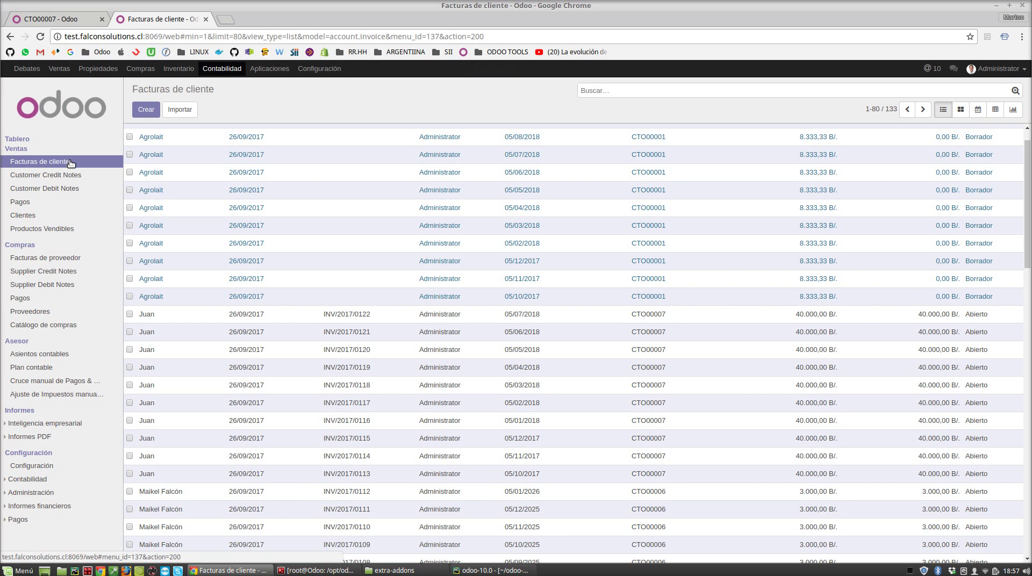
left_click(66, 179)
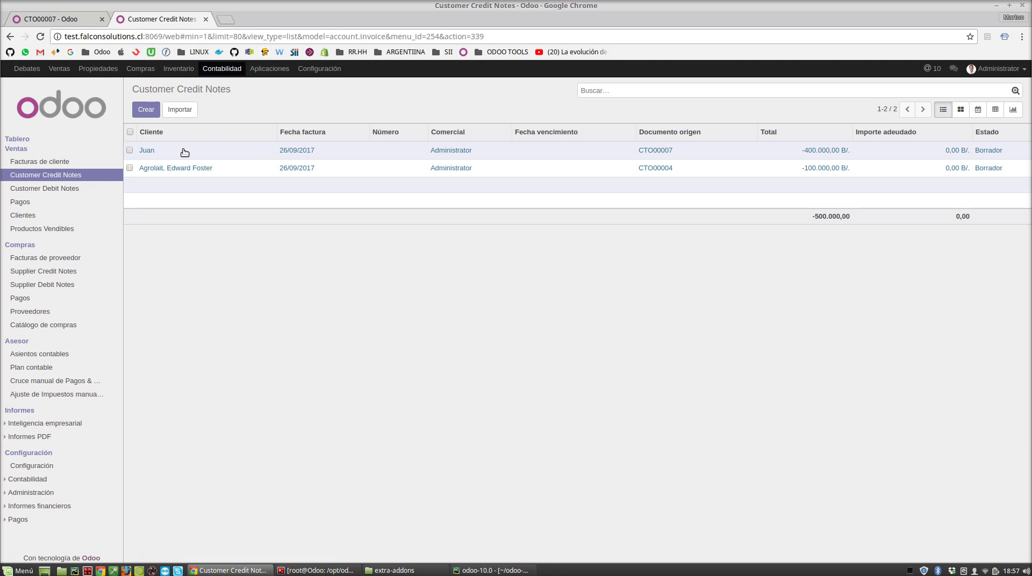
left_click(60, 190)
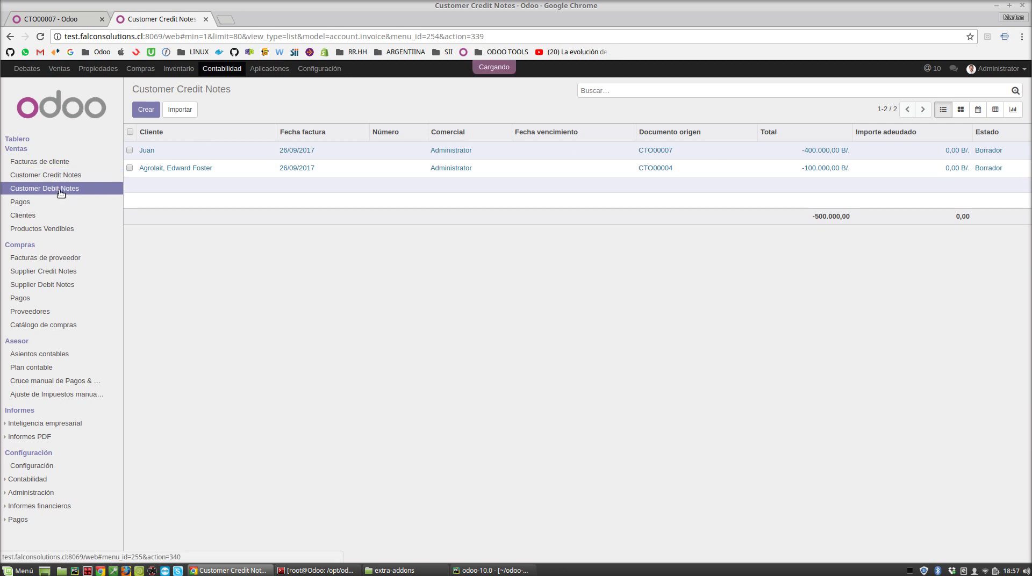